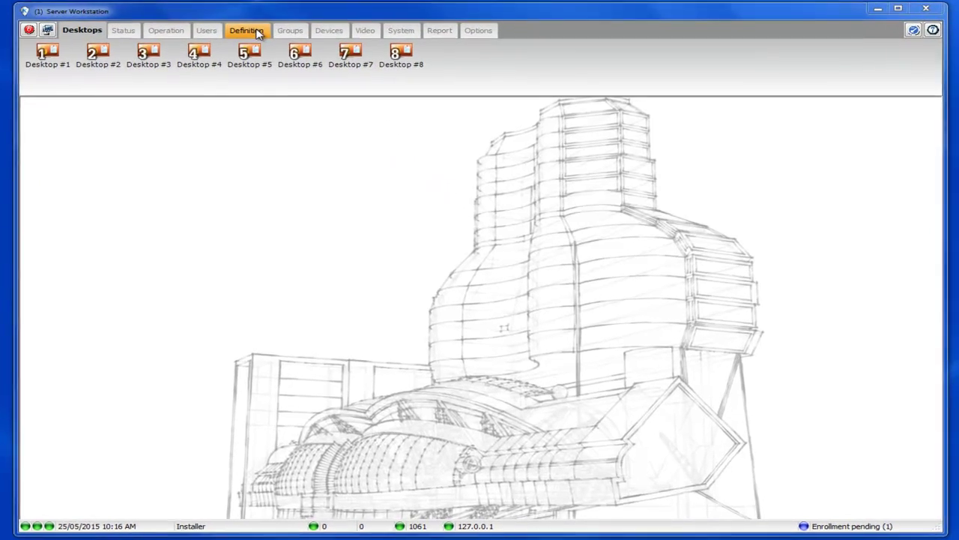
# - Load the existing Always valid schedule (00:00–24:00 every day) in the Schedule definitions
pyautogui.click(268, 37)
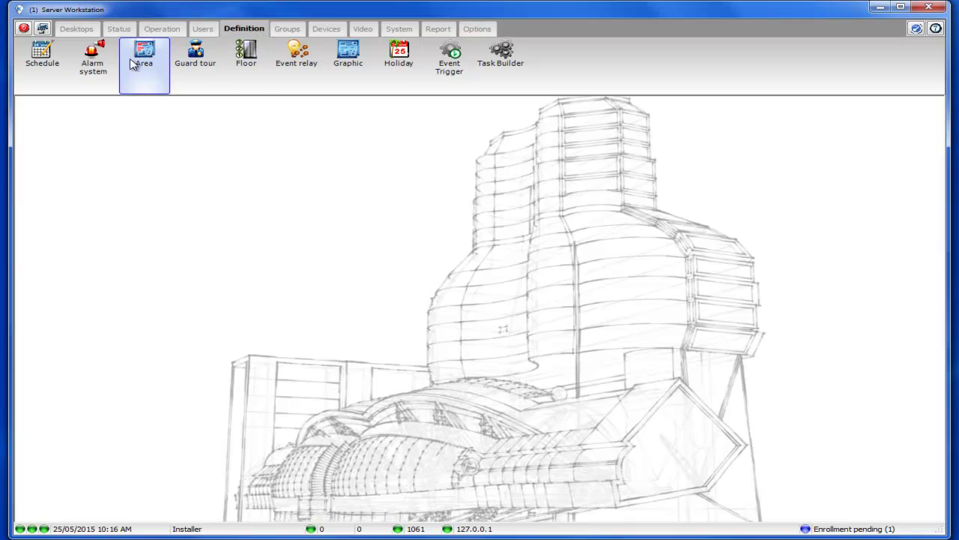
pyautogui.click(52, 63)
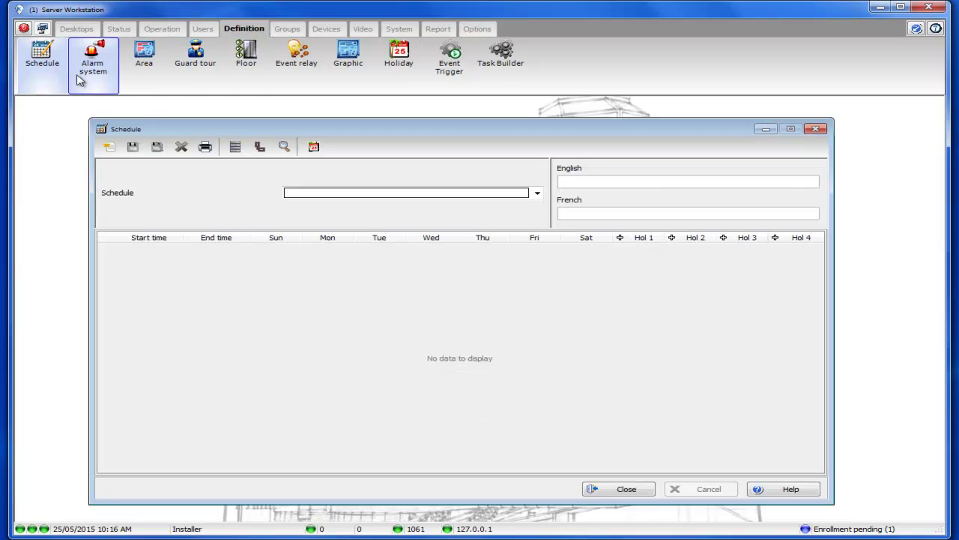
pyautogui.click(314, 198)
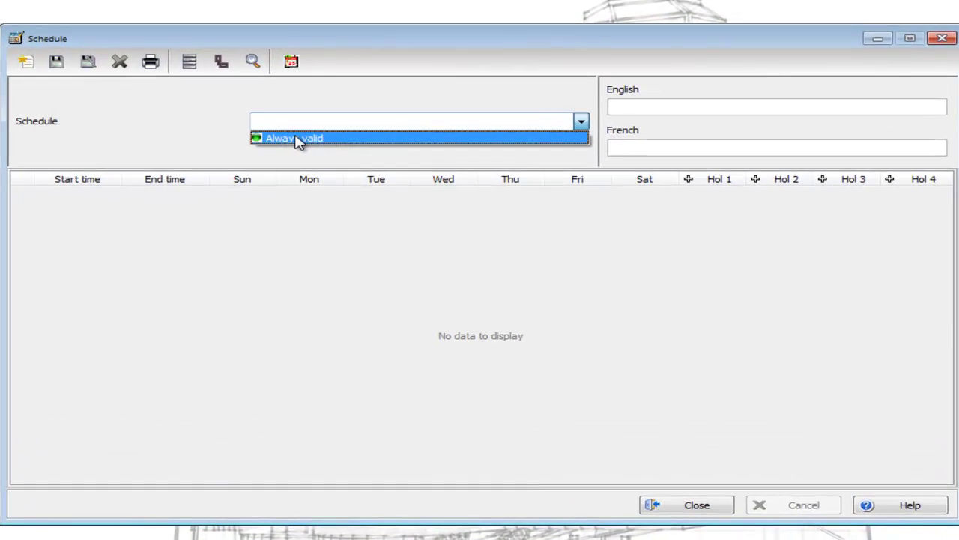
pyautogui.click(314, 196)
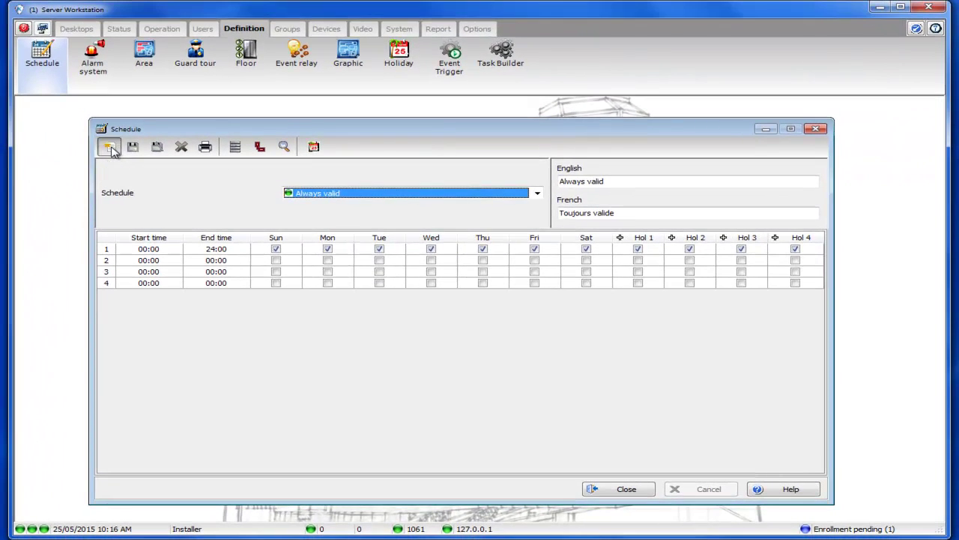
# - Start a new schedule named 'Business hours' with interval 1 running 09:00 to 17:00
pyautogui.click(26, 62)
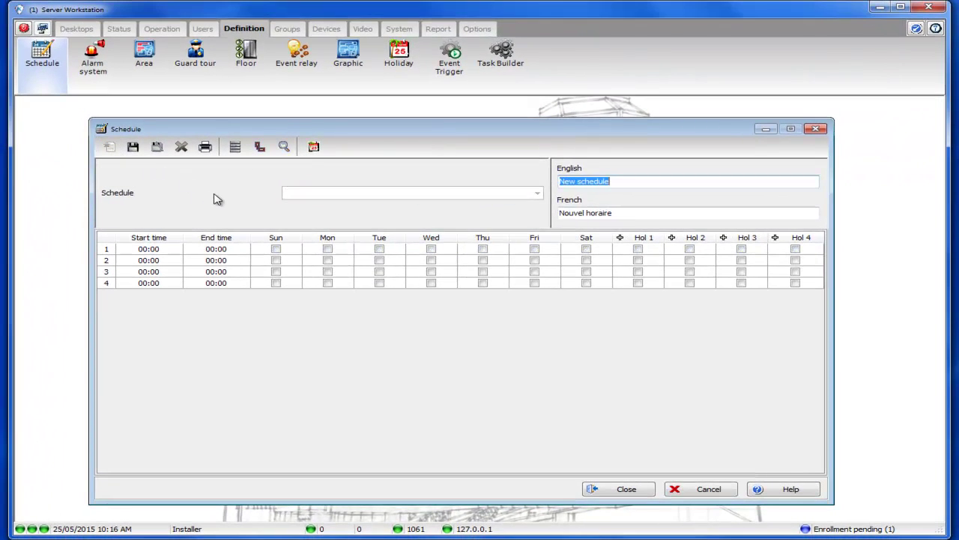
pyautogui.write('Business hours')
pyautogui.click(143, 252)
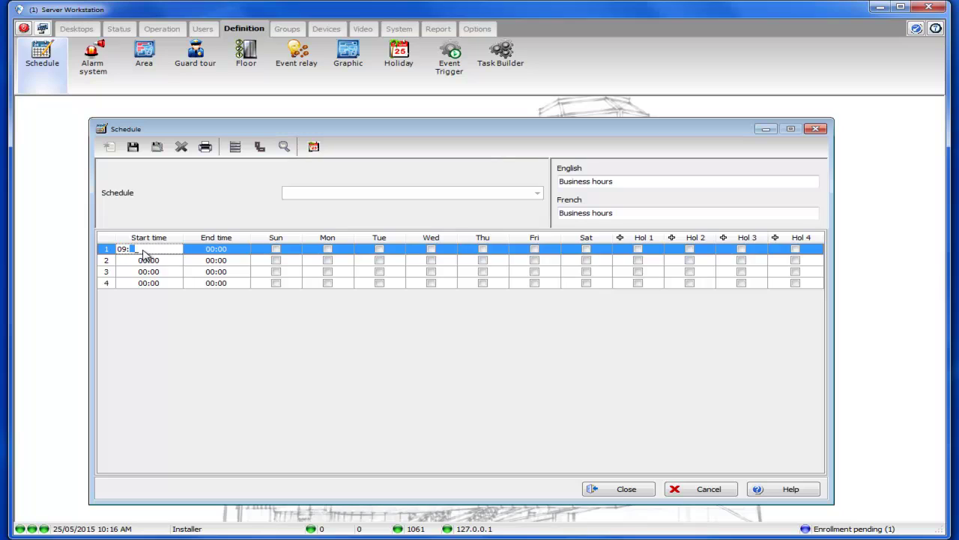
pyautogui.press('Tab')
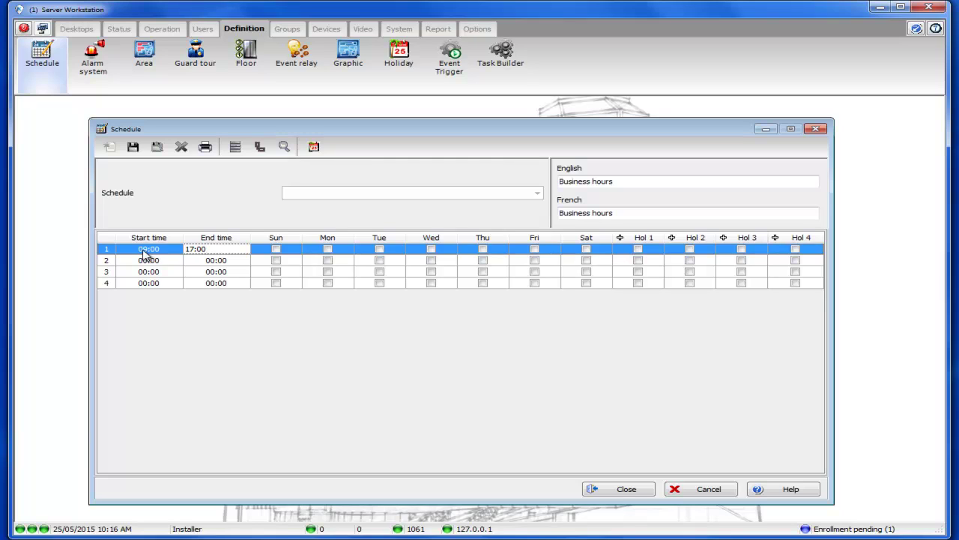
pyautogui.press('Tab')
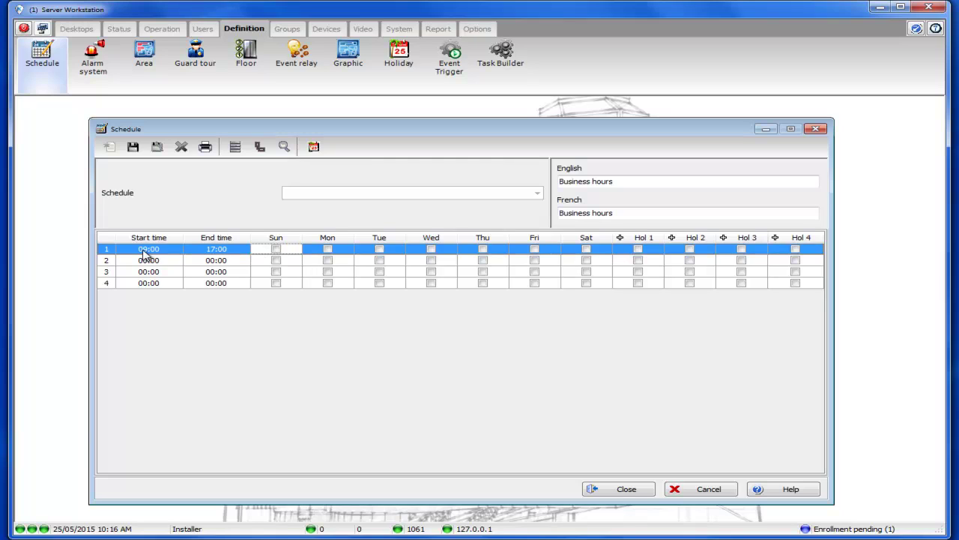
# - Apply the first interval to Monday, Tuesday, Wednesday, Thursday and Friday
pyautogui.click(328, 250)
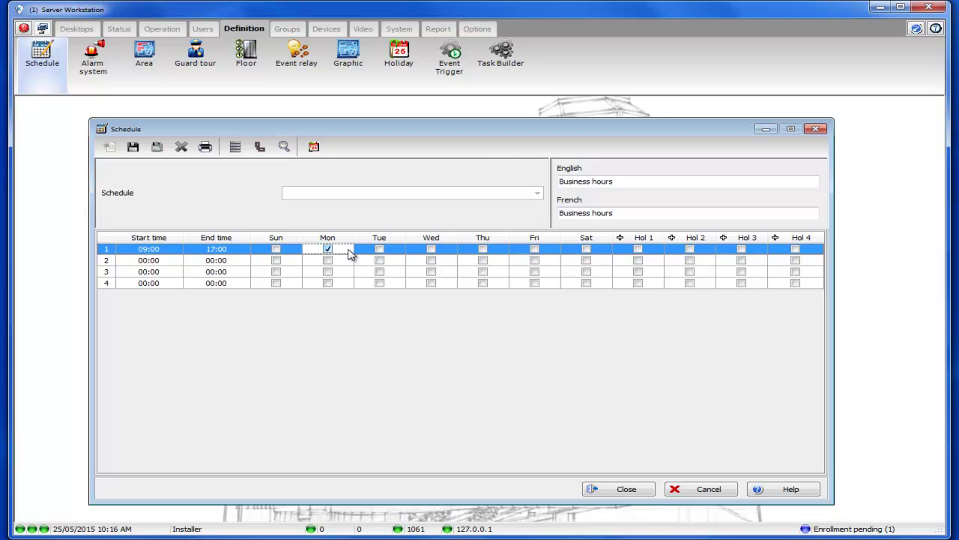
pyautogui.click(380, 249)
pyautogui.click(431, 248)
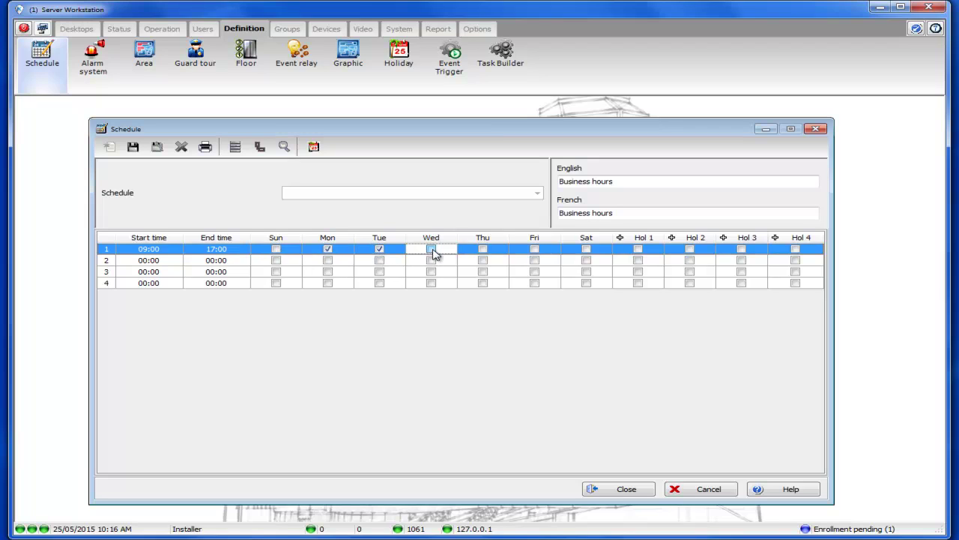
pyautogui.click(483, 248)
pyautogui.click(535, 249)
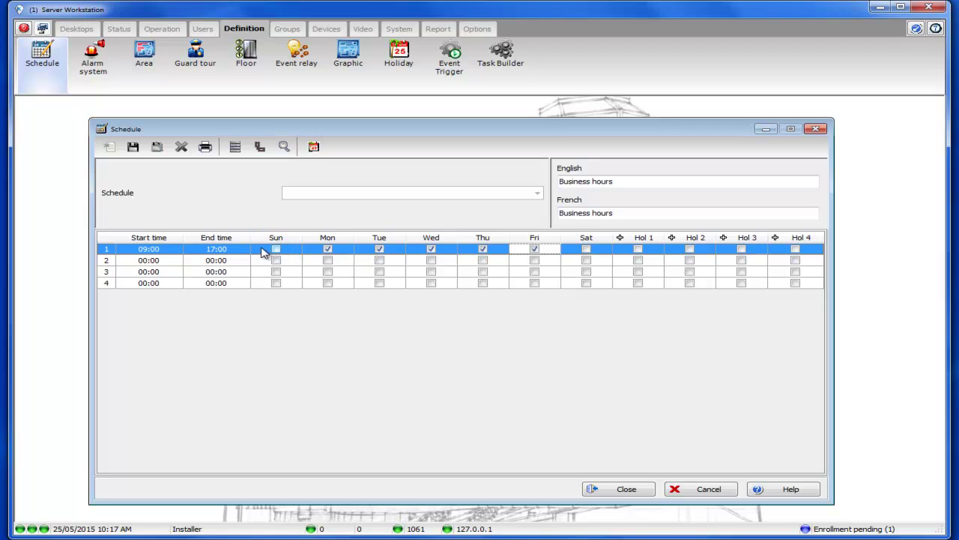
# - Add a second interval, Saturday 09:00–12:00, to Business hours and save the schedule
pyautogui.click(165, 262)
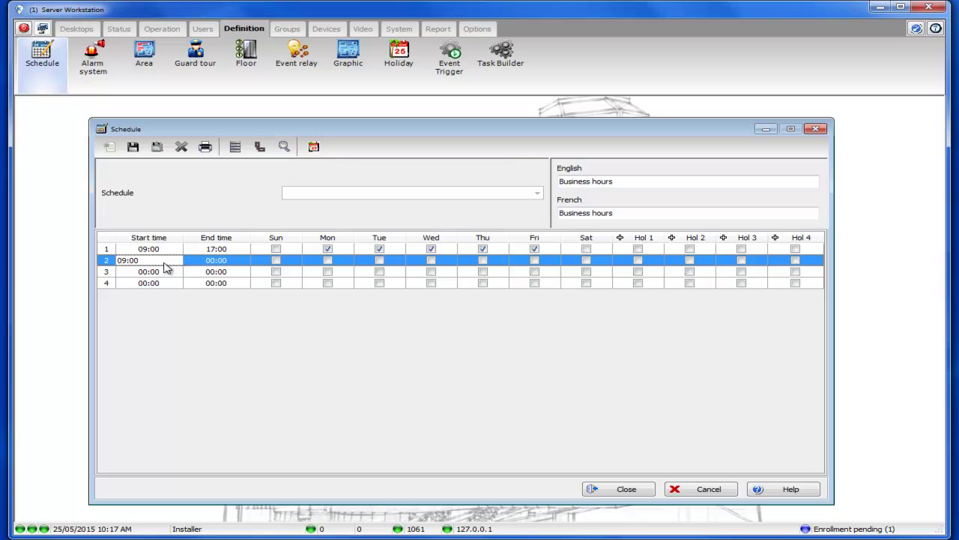
pyautogui.press('Tab')
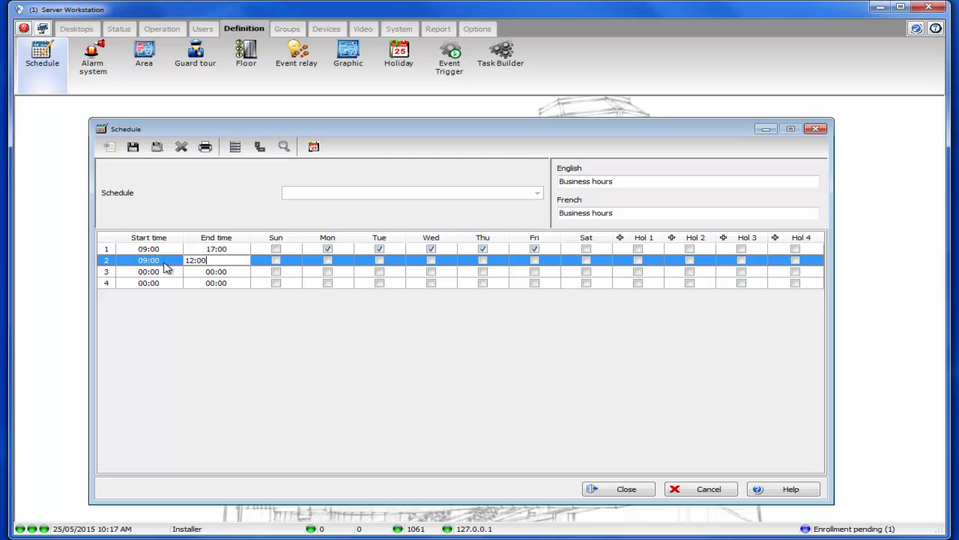
pyautogui.press('Tab')
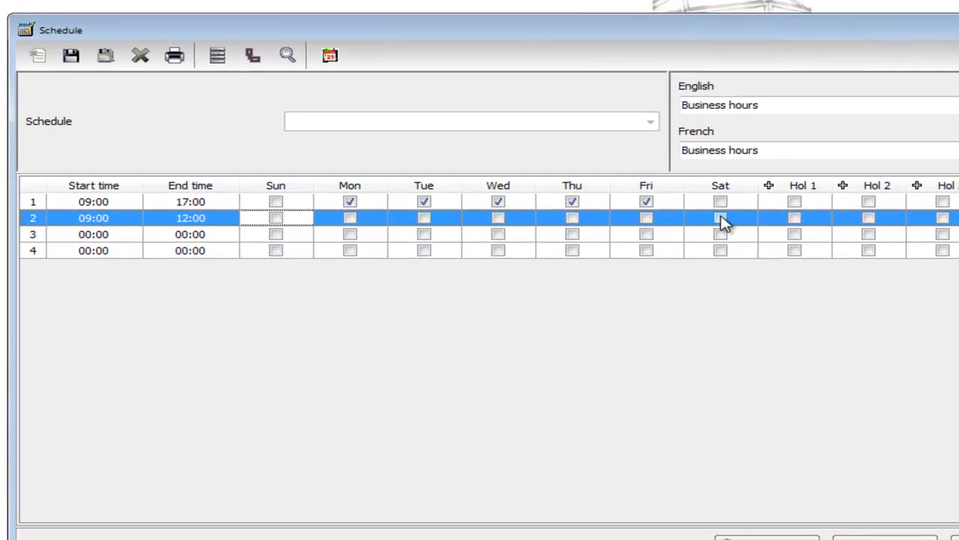
pyautogui.click(721, 218)
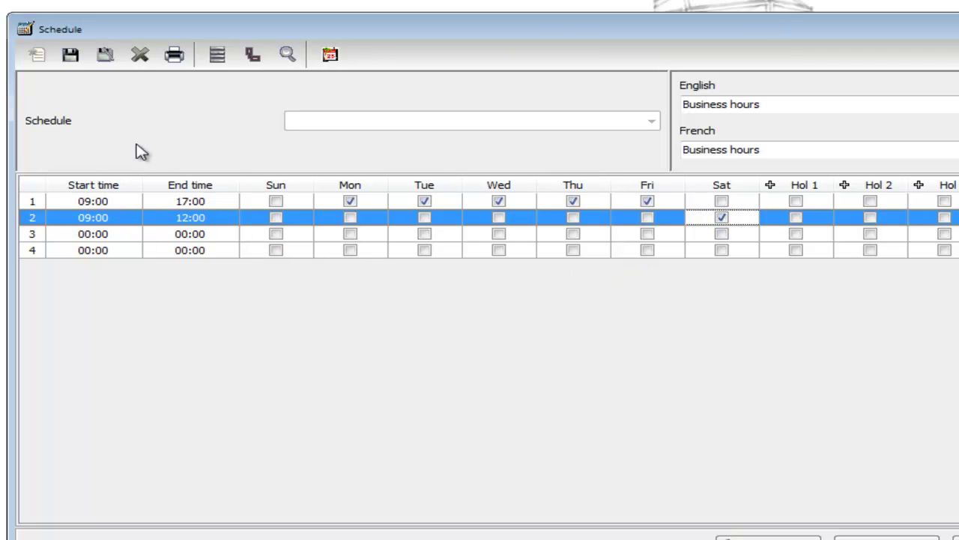
pyautogui.click(71, 58)
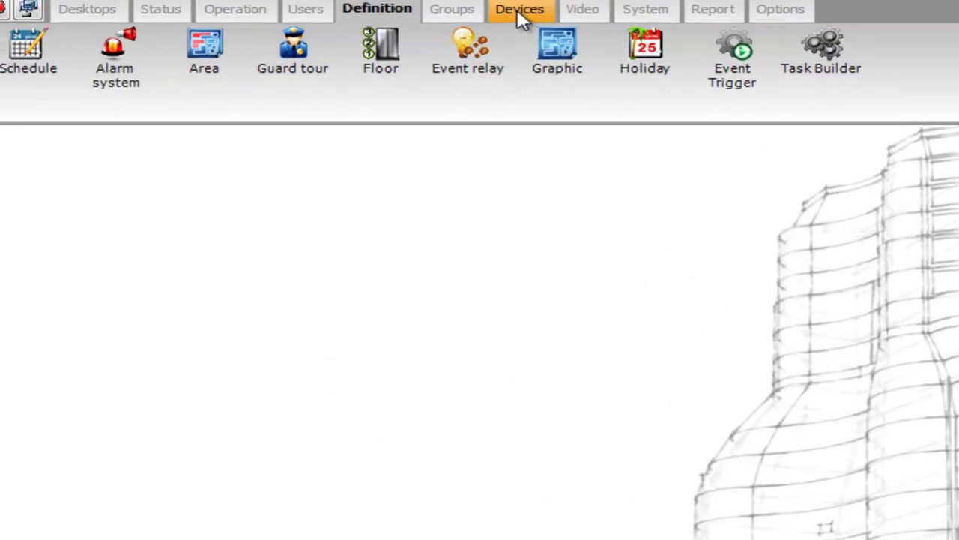
# - Open the Door settings for Connection #1, Controller #1, Controller #1 Door (01.01.01)
pyautogui.click(520, 17)
pyautogui.click(646, 137)
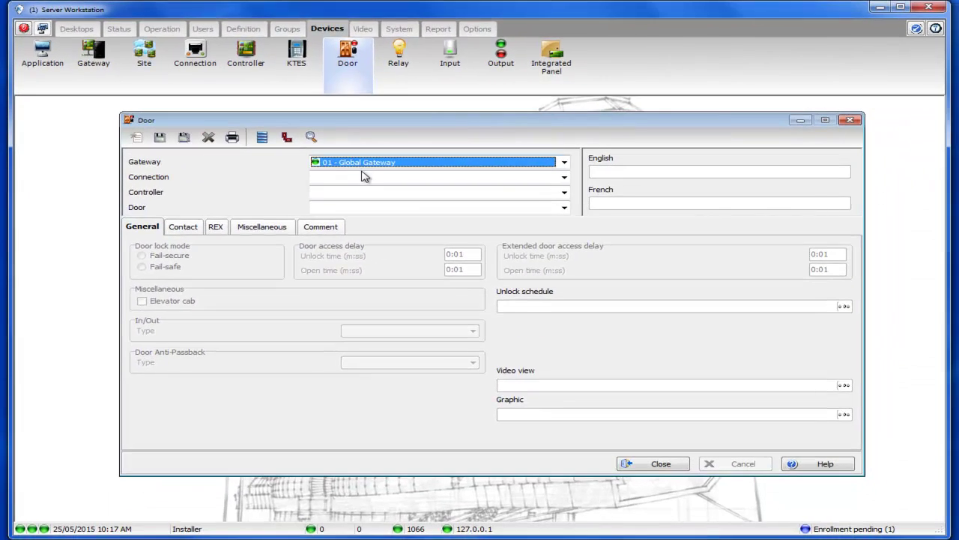
pyautogui.click(365, 177)
pyautogui.click(366, 188)
pyautogui.click(370, 193)
pyautogui.click(371, 204)
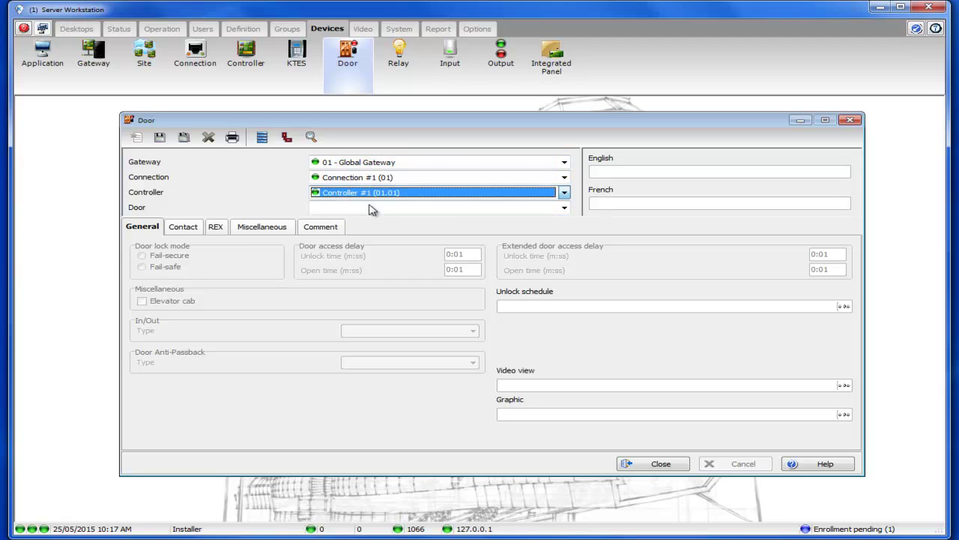
pyautogui.click(372, 208)
pyautogui.click(372, 217)
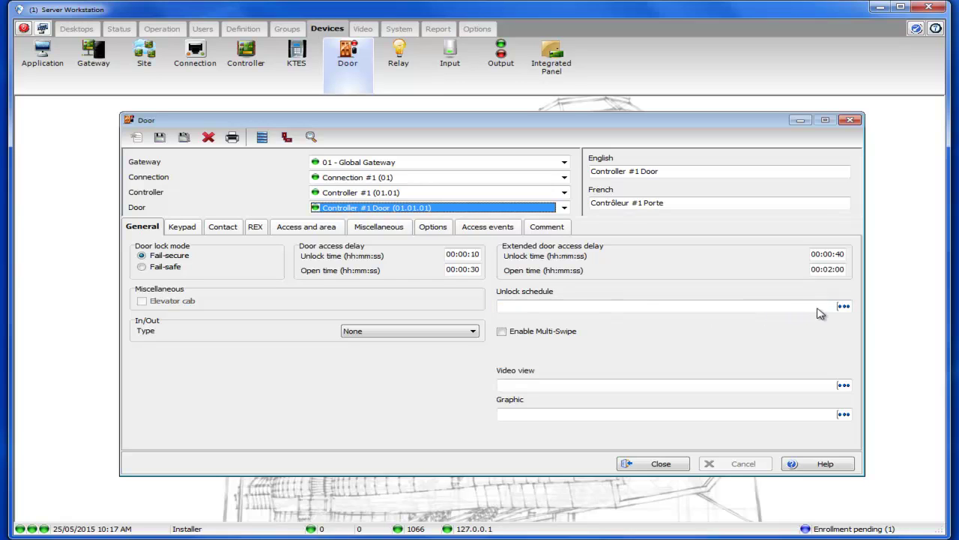
# - Set the door's unlock schedule to Business hours and save
pyautogui.click(843, 307)
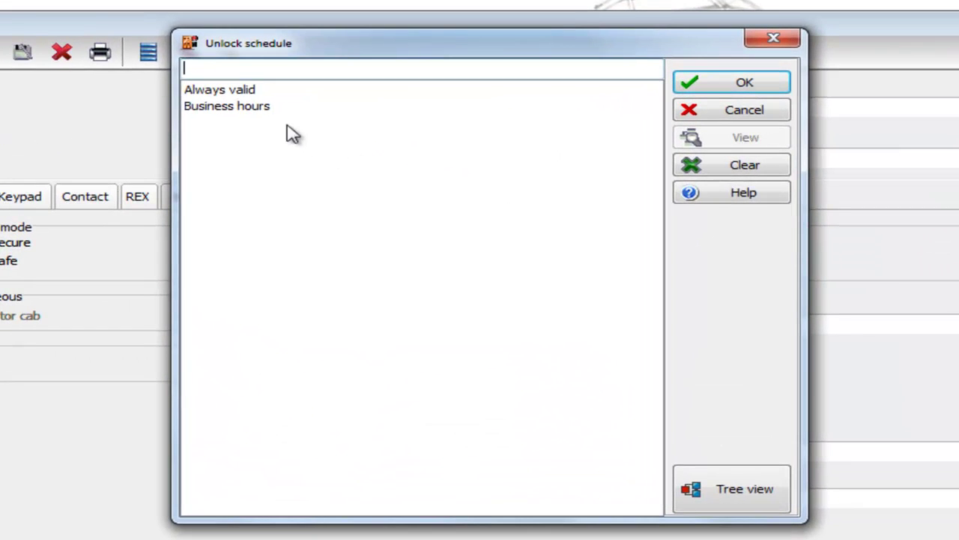
pyautogui.click(258, 118)
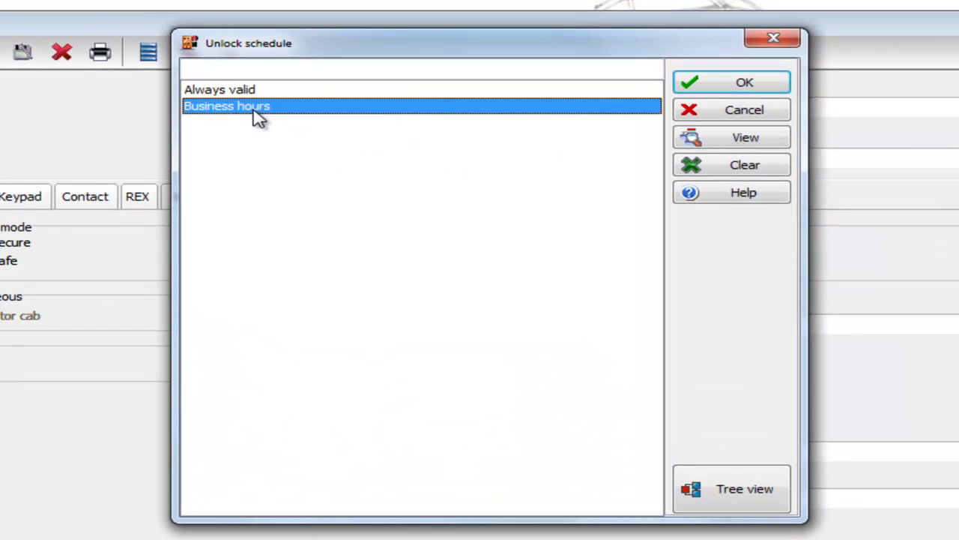
pyautogui.click(700, 86)
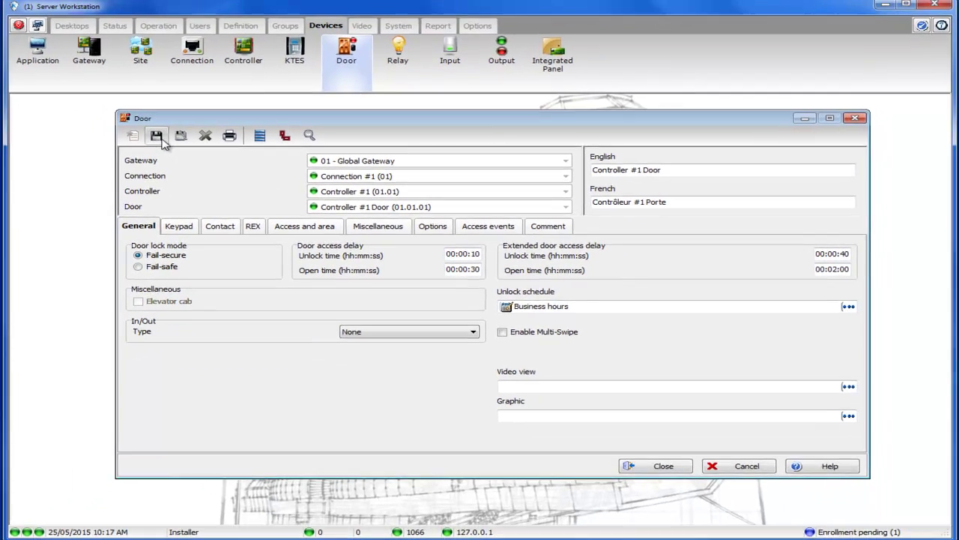
pyautogui.click(164, 141)
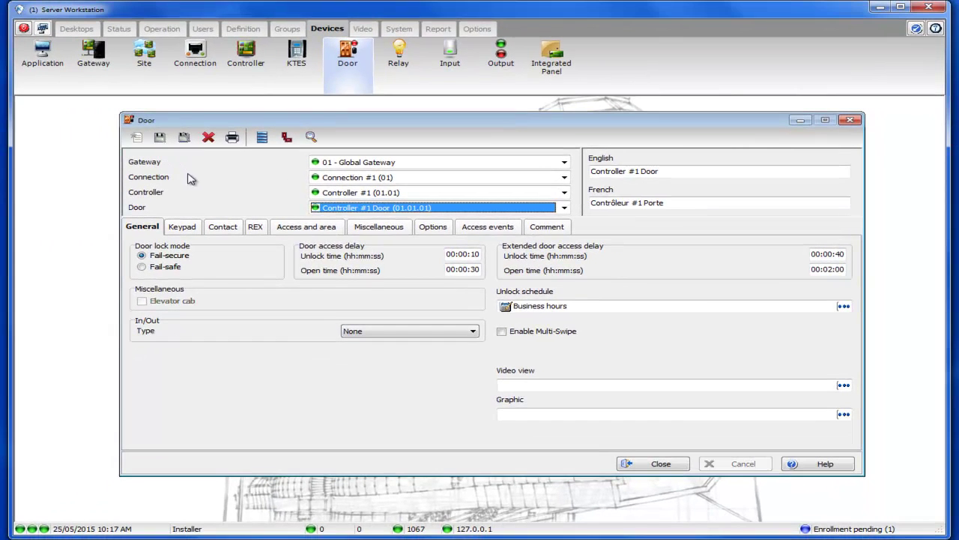
# - Enable 'Unlock door by schedule after first man in' under Miscellaneous, save, and close the door window
pyautogui.click(378, 228)
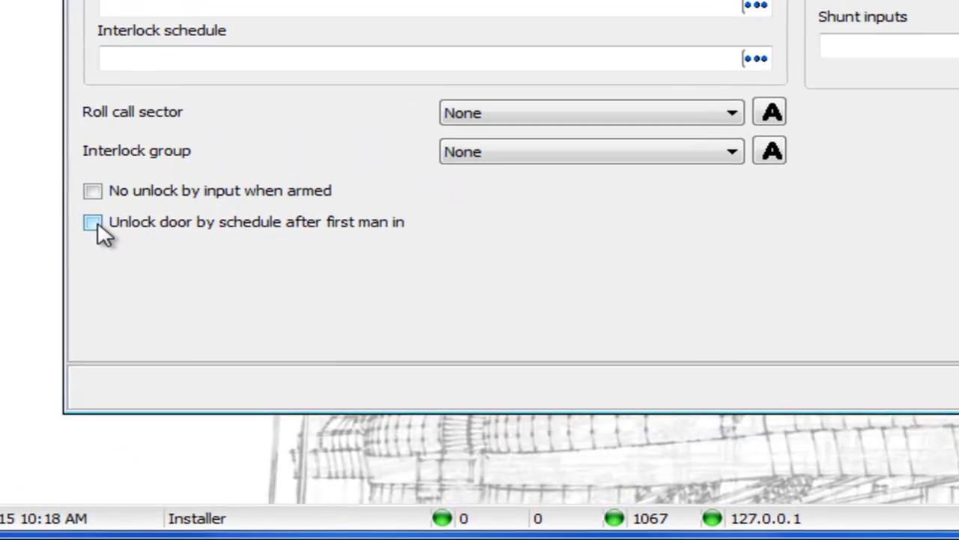
pyautogui.click(135, 380)
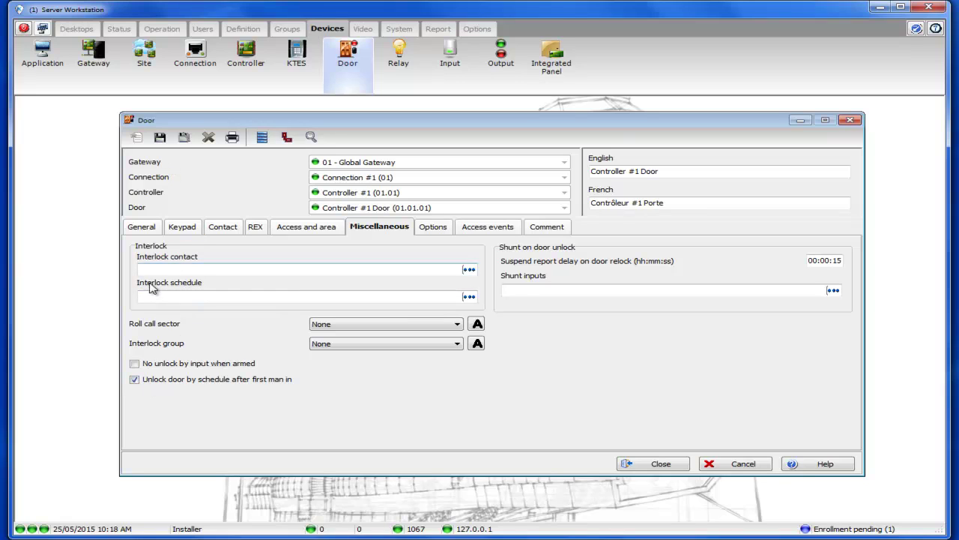
pyautogui.click(160, 139)
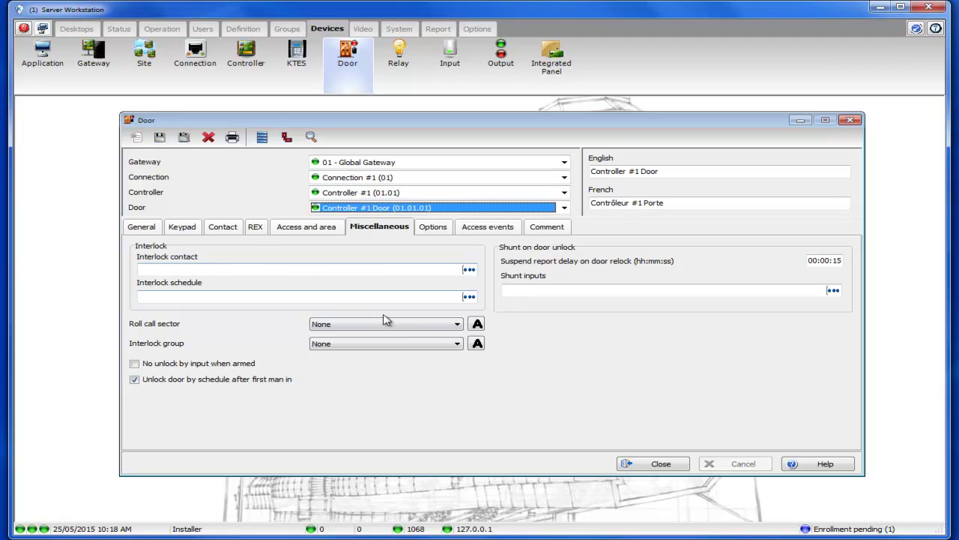
pyautogui.click(632, 465)
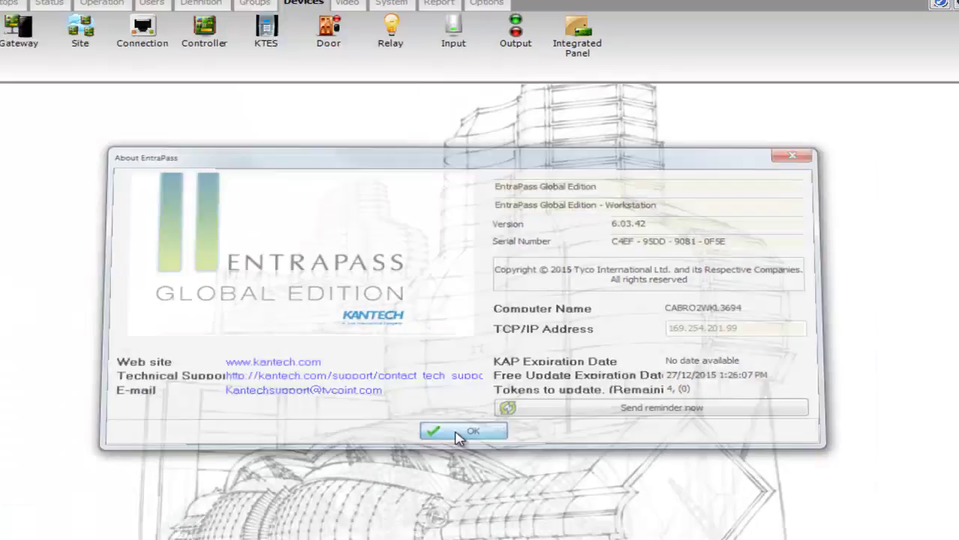
# - Dismiss About and load Controller #1 Door #1 (01.01.01), reviewing its Miscellaneous and General tabs
pyautogui.click(459, 433)
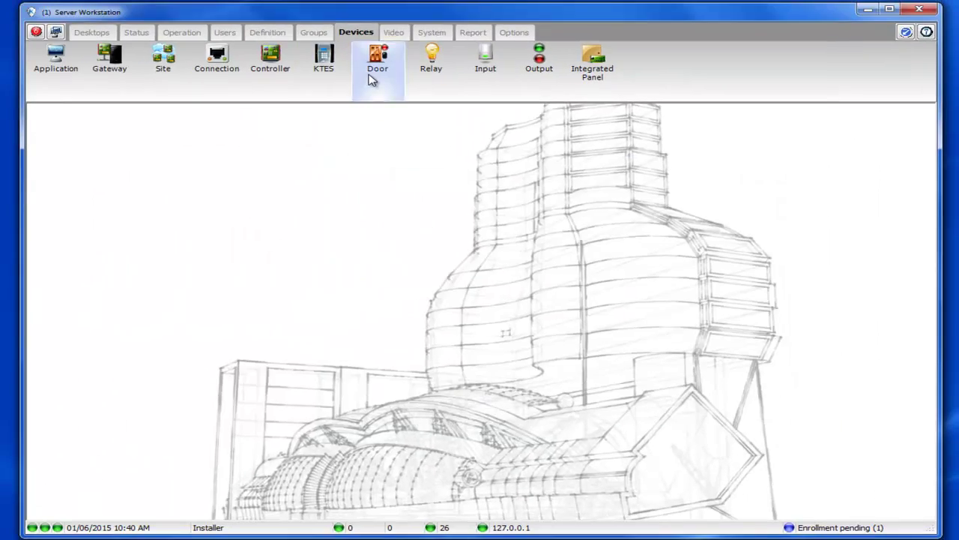
pyautogui.click(372, 80)
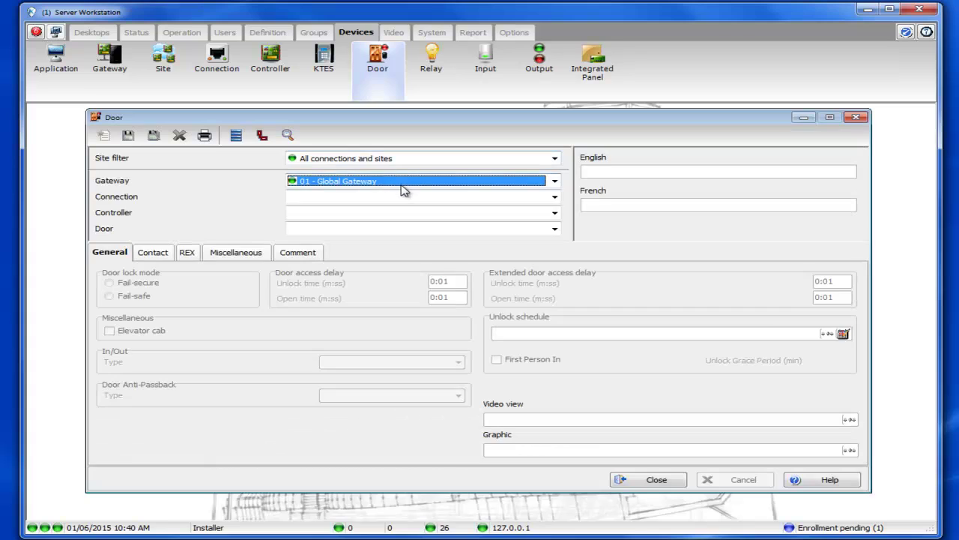
pyautogui.click(401, 196)
pyautogui.click(400, 210)
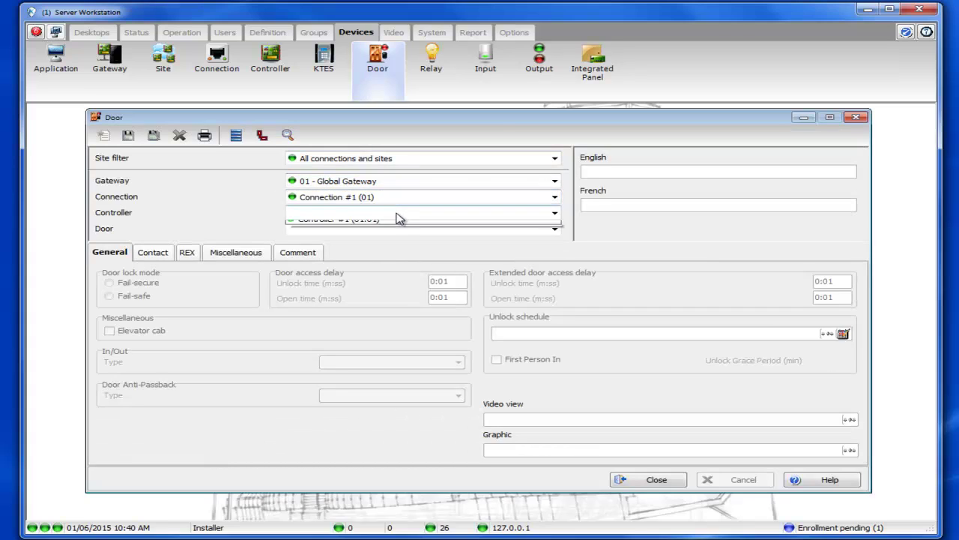
pyautogui.click(397, 213)
pyautogui.click(394, 225)
pyautogui.click(393, 233)
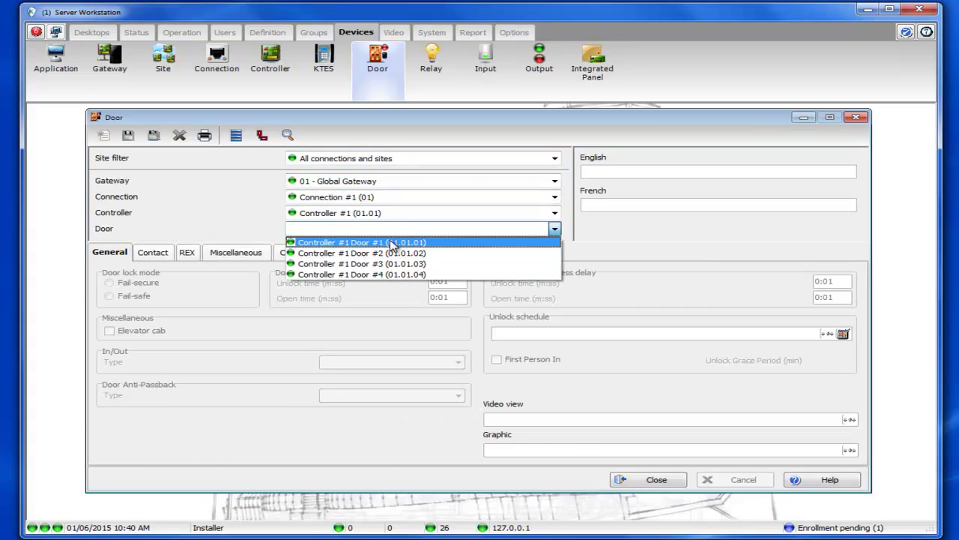
pyautogui.click(394, 242)
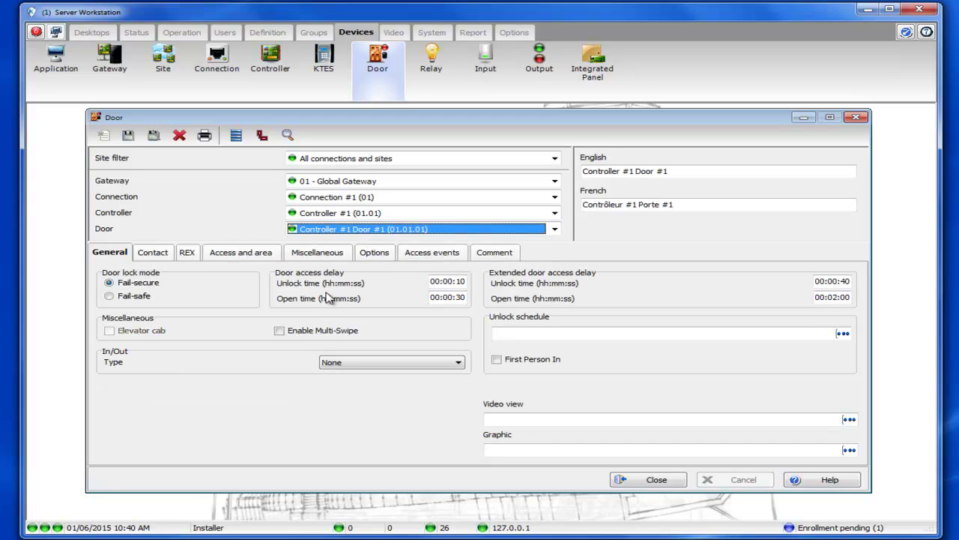
pyautogui.click(319, 254)
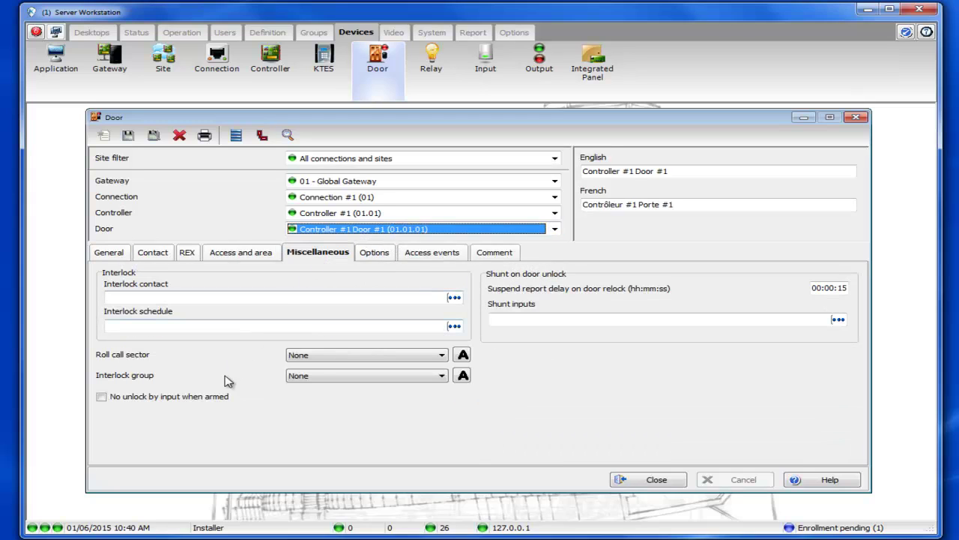
pyautogui.click(118, 256)
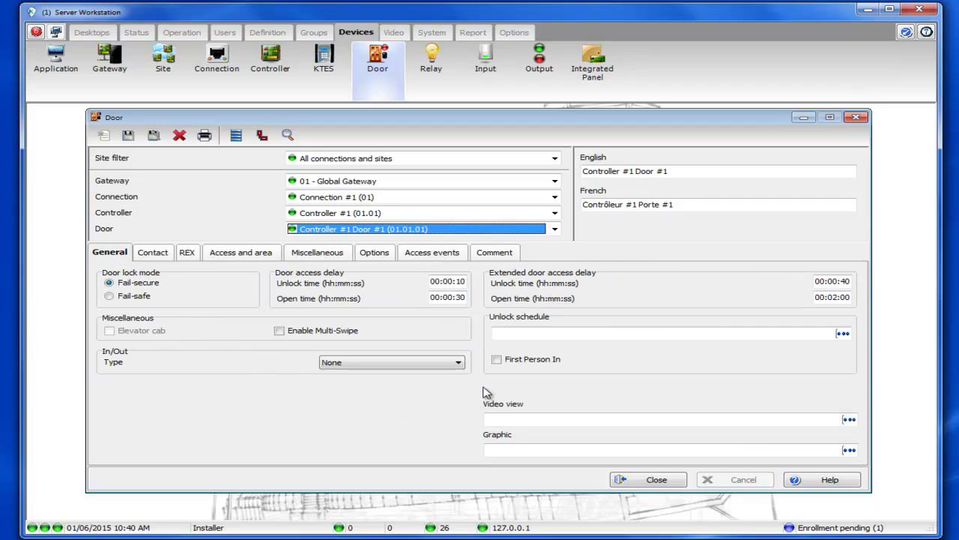
# - Check First Person In on Controller #1 Door #1, save, and close the Door window
pyautogui.click(496, 361)
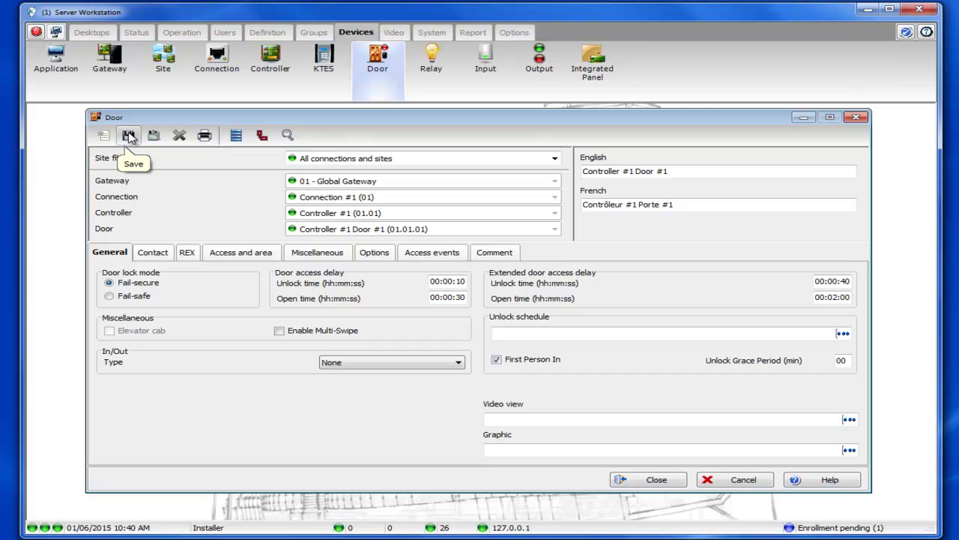
pyautogui.click(129, 136)
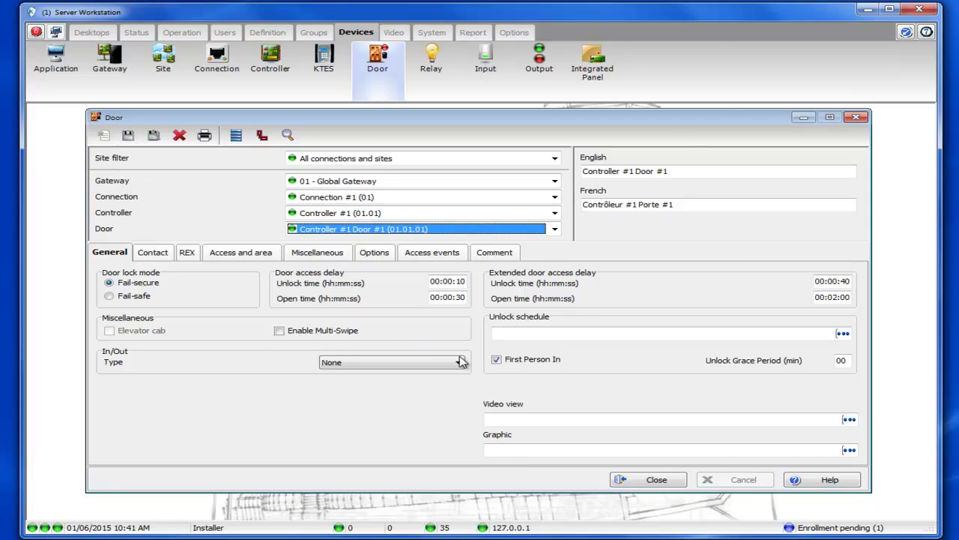
pyautogui.click(649, 480)
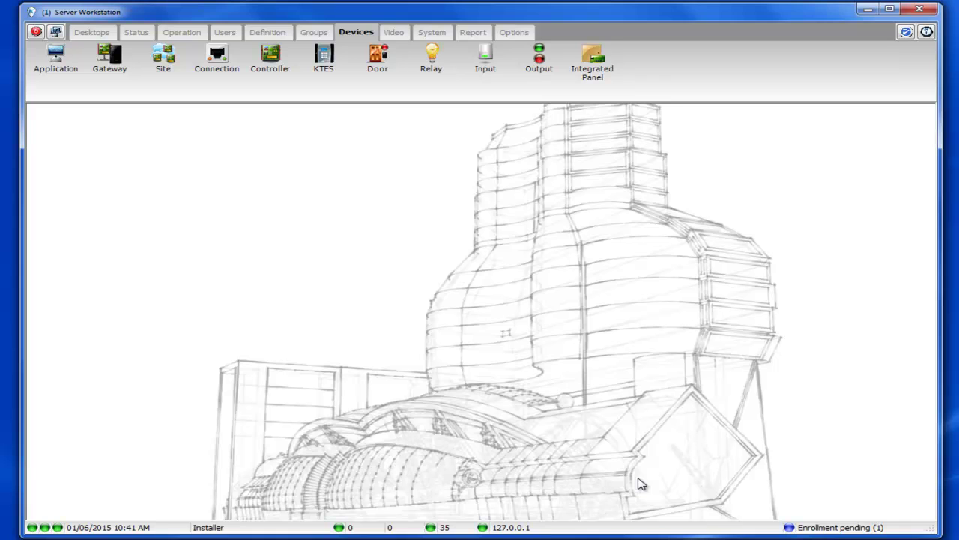